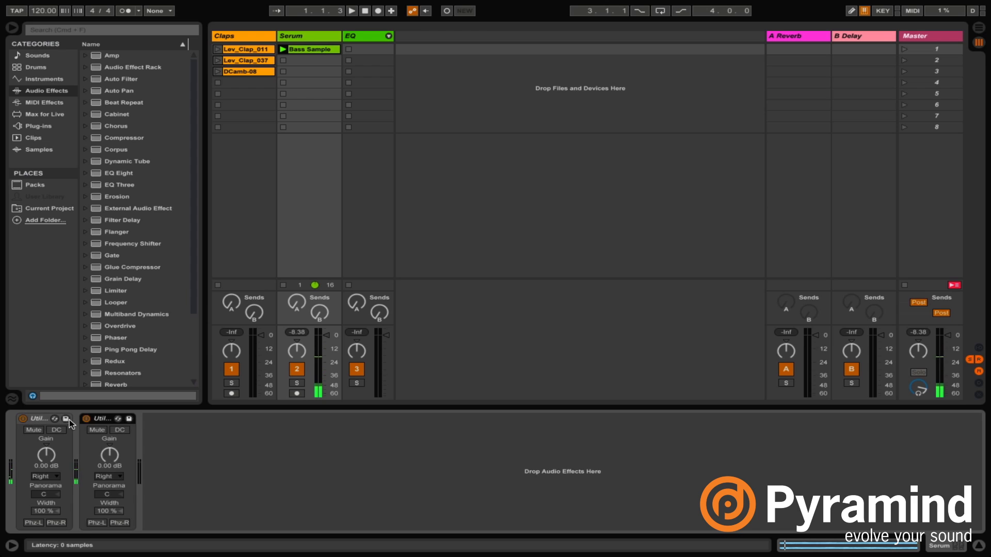
# - Set the Serum track's second Utility to Stereo with 0% width and toggle it to compare against the first Utility
pyautogui.click(116, 479)
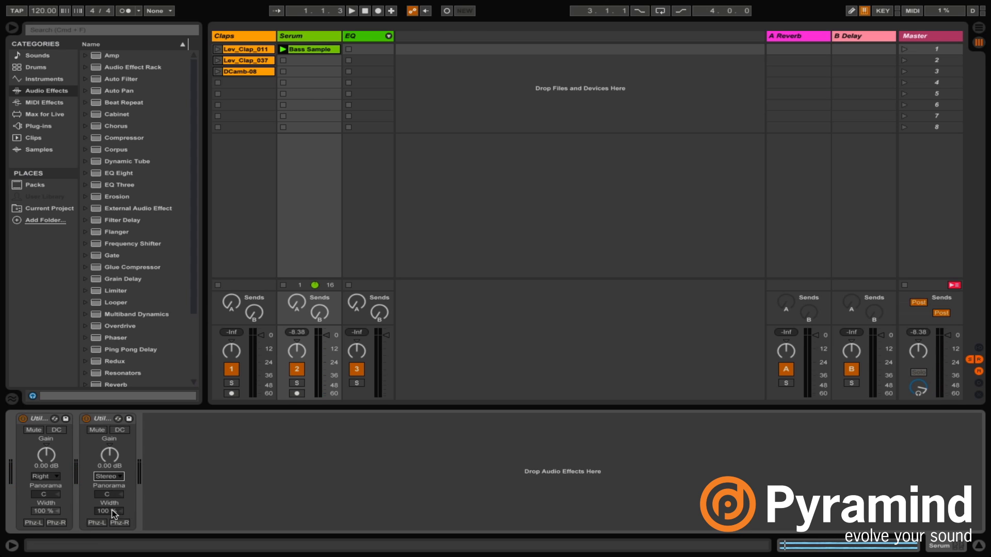
pyautogui.click(86, 420)
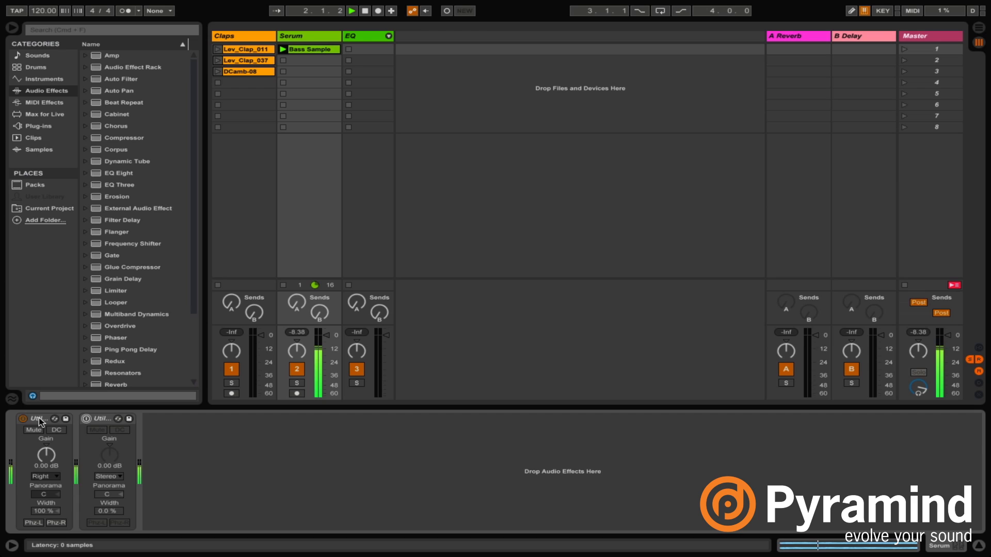
pyautogui.click(86, 419)
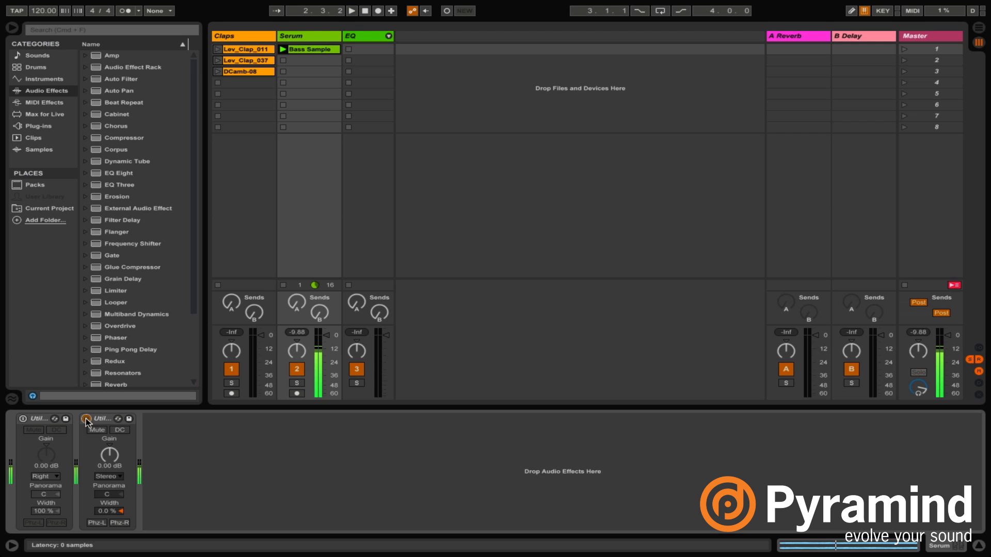
# - Delete both Utility devices from the Serum track
pyautogui.click(98, 418)
pyautogui.press('Delete')
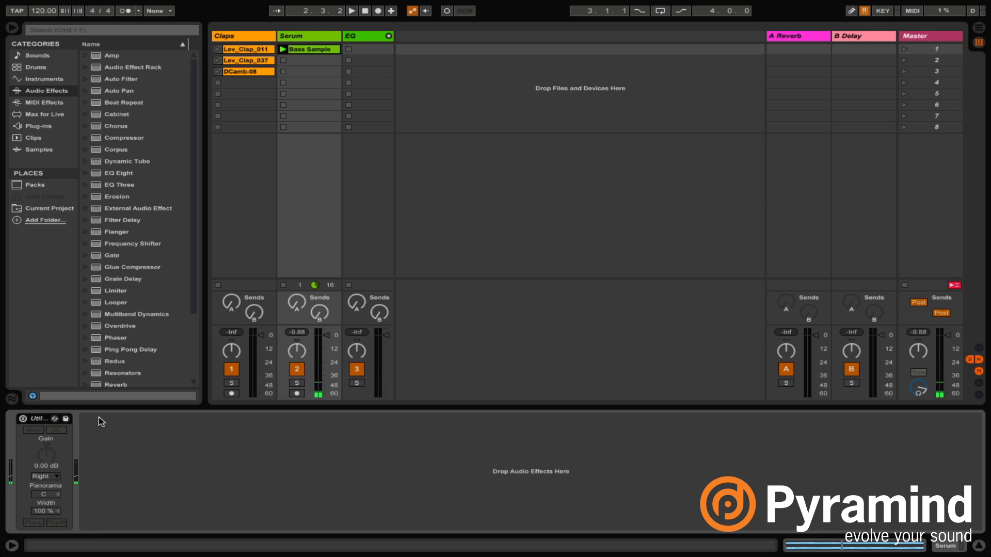
pyautogui.click(26, 419)
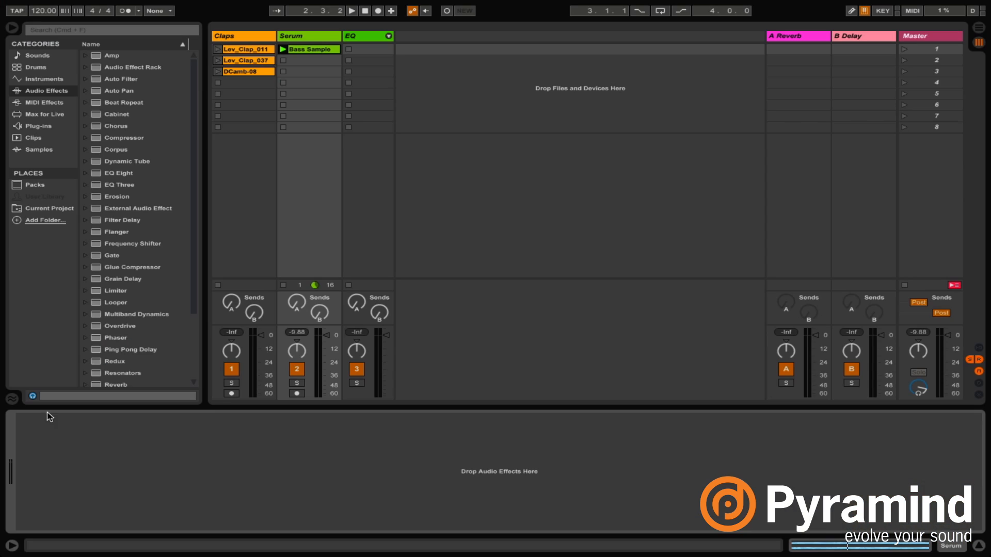
# - Open the Lev_Clap_011 clip on the Claps track and examine the start of its stereo waveform
pyautogui.click(248, 37)
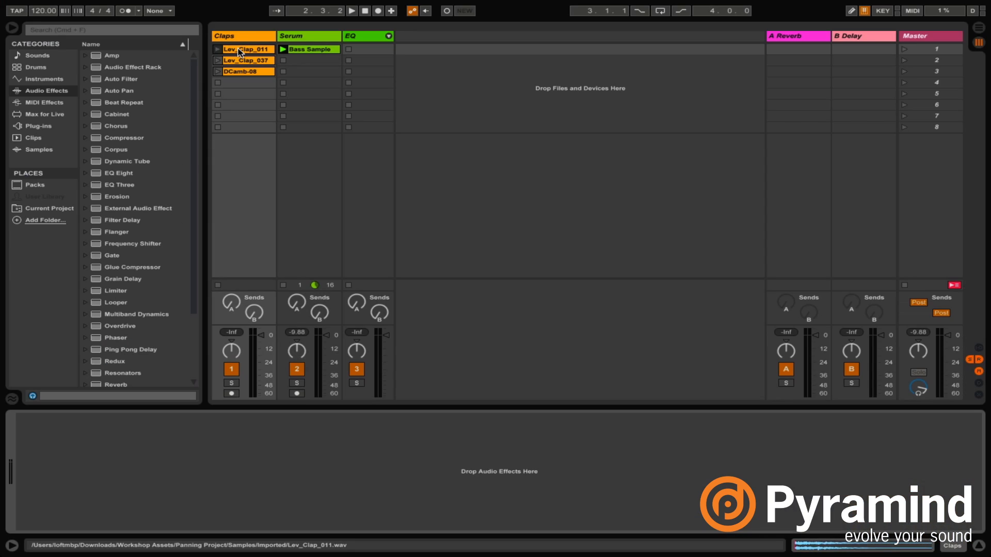
pyautogui.click(239, 50)
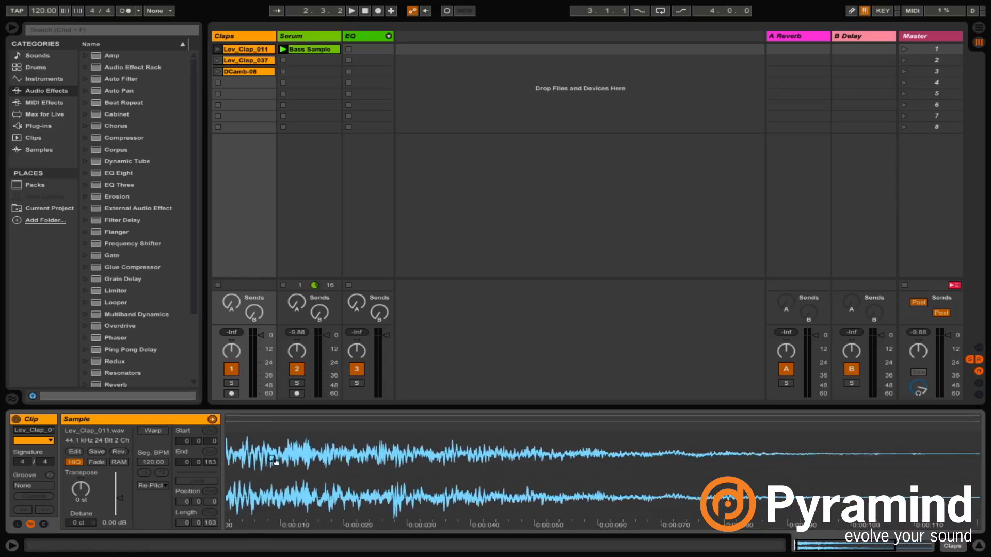
pyautogui.moveTo(274, 461); pyautogui.dragTo(289, 463)
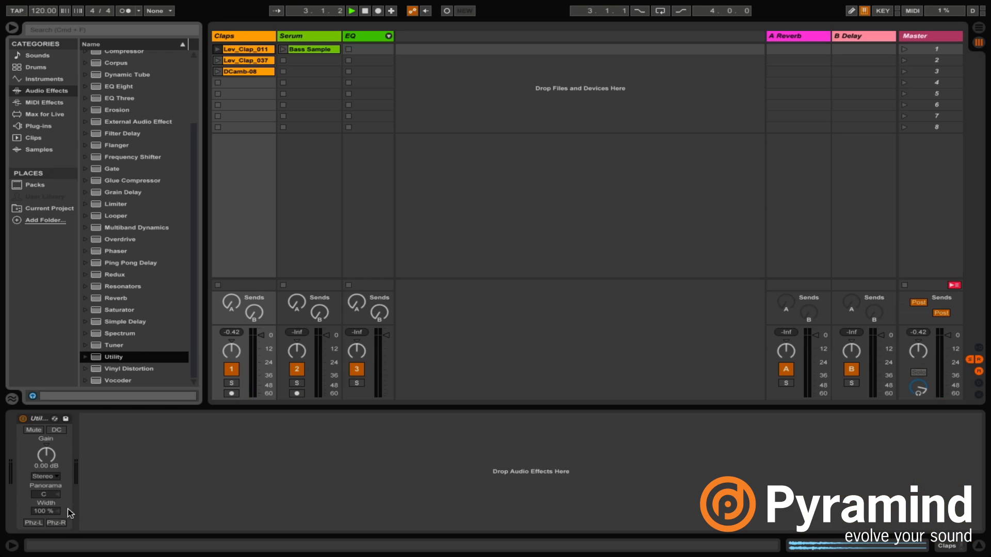
# - Add a Utility to the Claps track, set its width to 0%, and audition the Lev_Clap_011 clip
pyautogui.moveTo(58, 511); pyautogui.dragTo(57, 553)
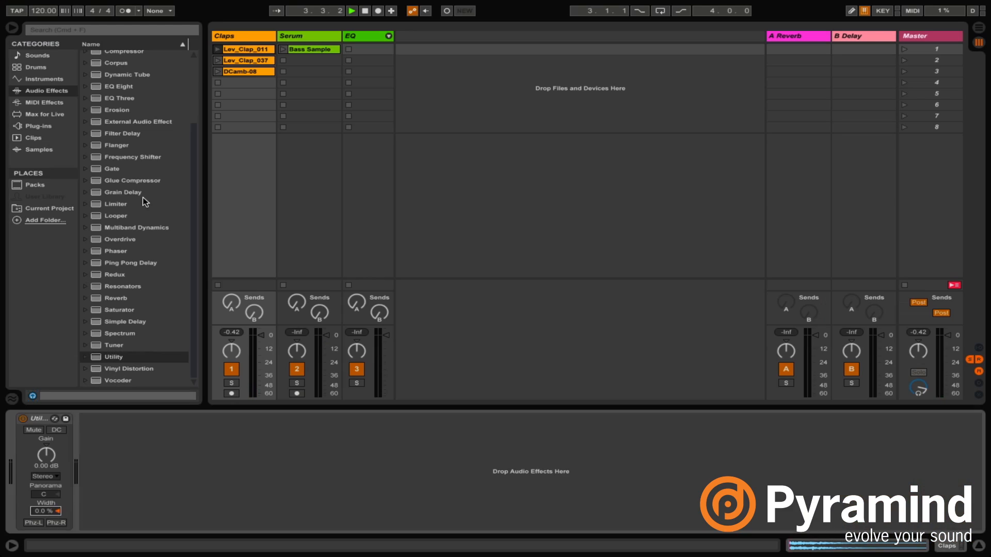
pyautogui.click(218, 50)
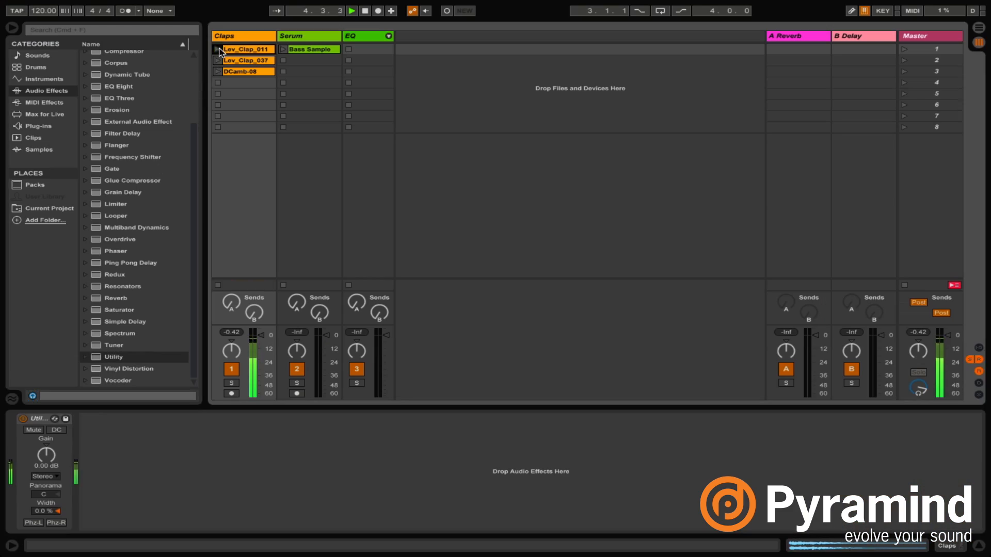
pyautogui.click(217, 50)
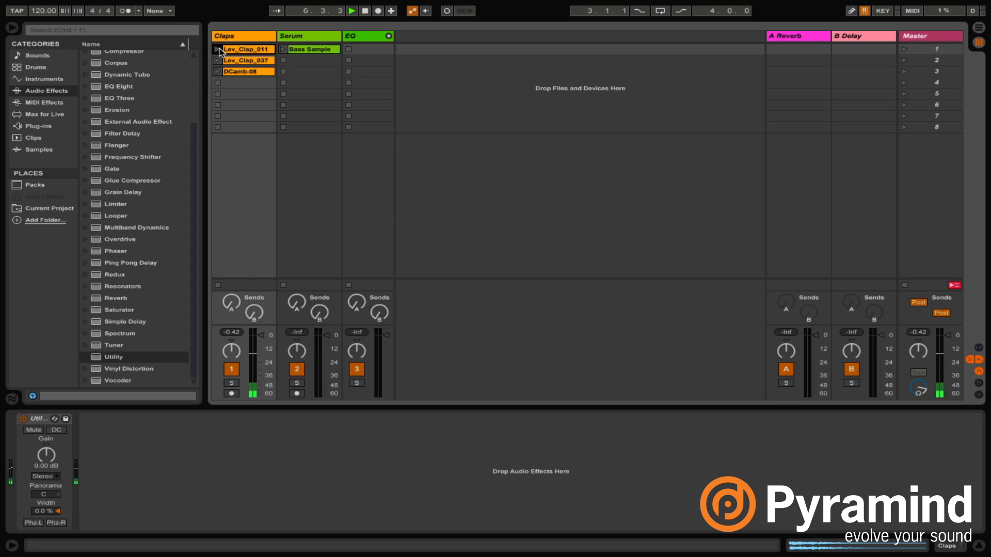
pyautogui.click(53, 477)
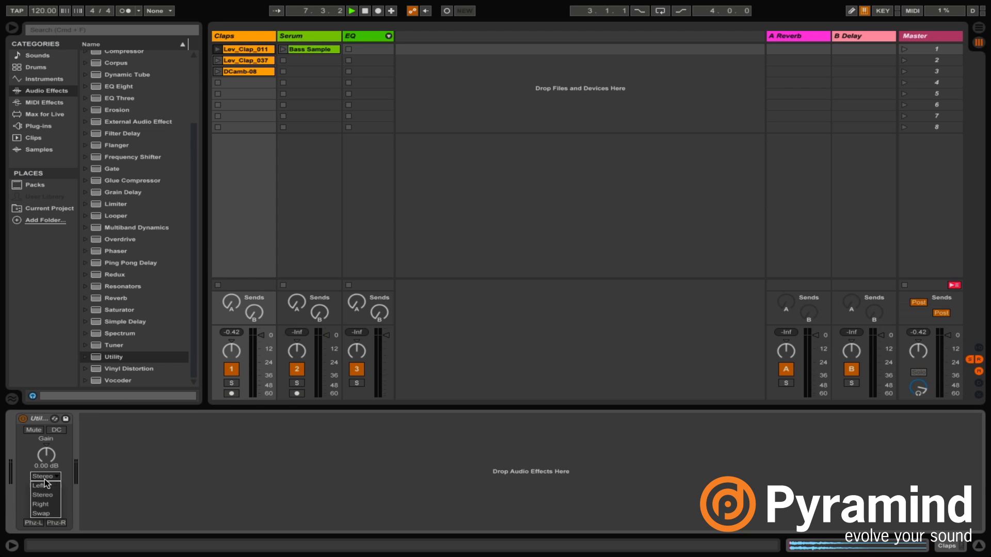
pyautogui.click(218, 50)
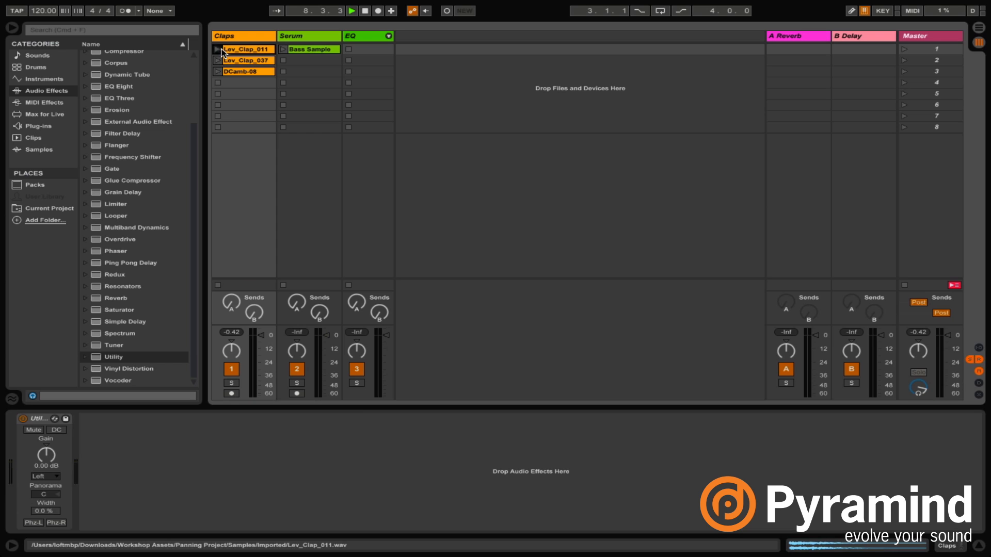
pyautogui.click(54, 477)
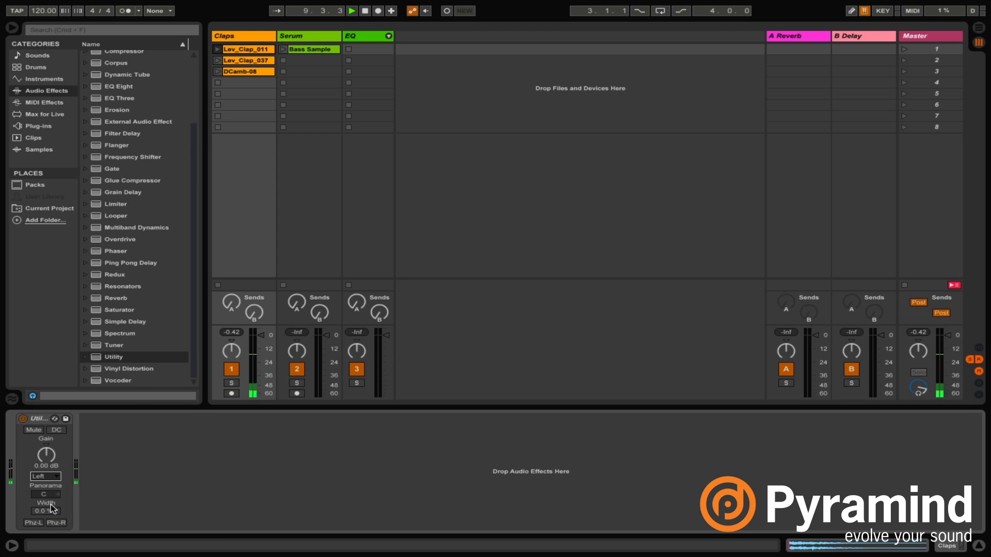
pyautogui.click(218, 49)
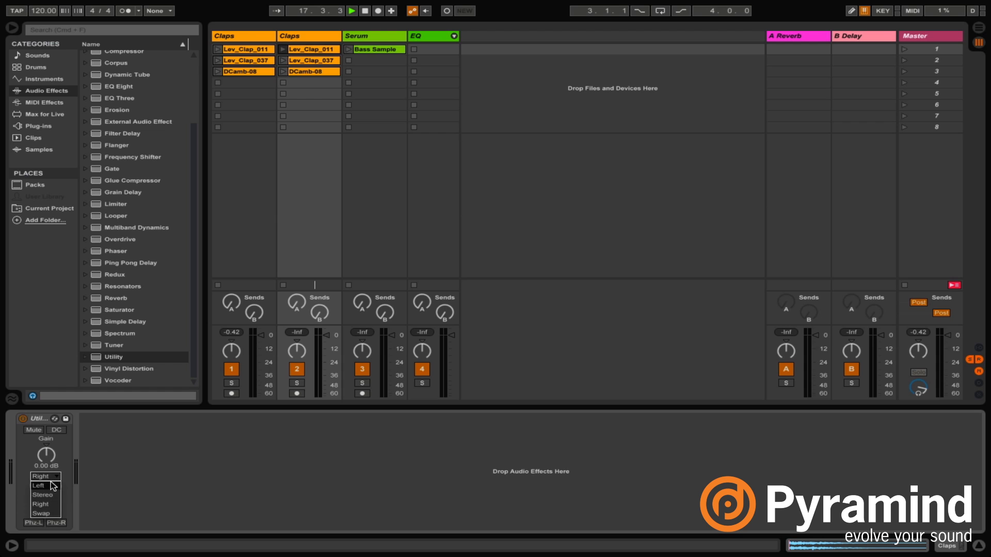
# - Compare Lev_Clap_011 alternately on the two Claps tracks, with the duplicate's Utility set to Left, and delete the duplicate track
pyautogui.click(218, 49)
pyautogui.click(281, 49)
pyautogui.click(218, 50)
pyautogui.click(280, 50)
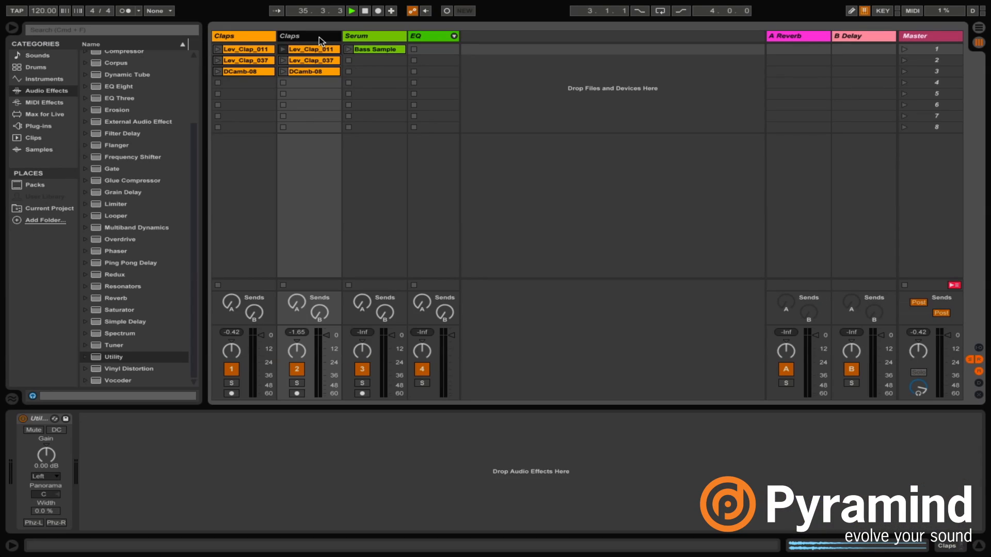
pyautogui.press('Delete')
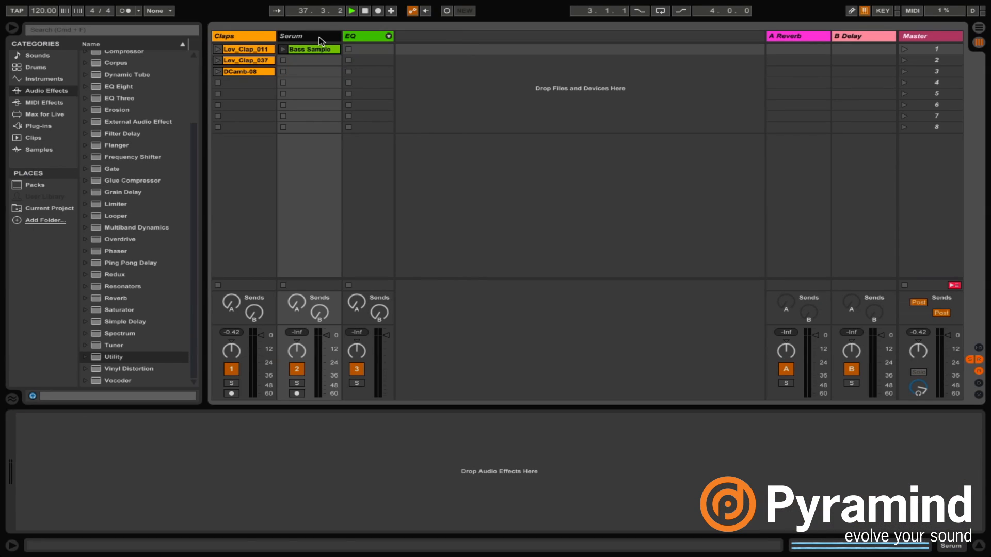
# - Audition the DCamb-08 clip on the Claps track and lower that track's volume
pyautogui.click(246, 72)
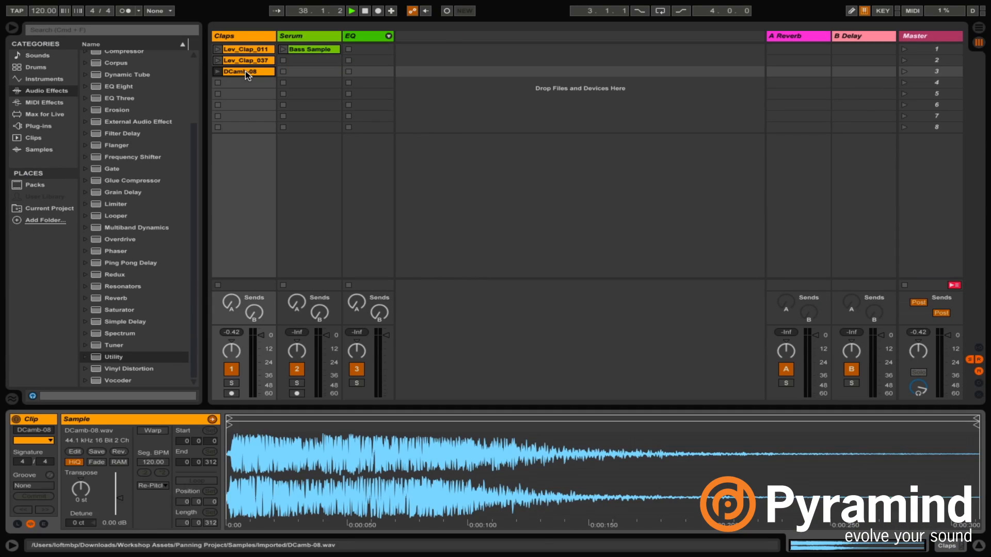
pyautogui.click(216, 72)
pyautogui.click(241, 37)
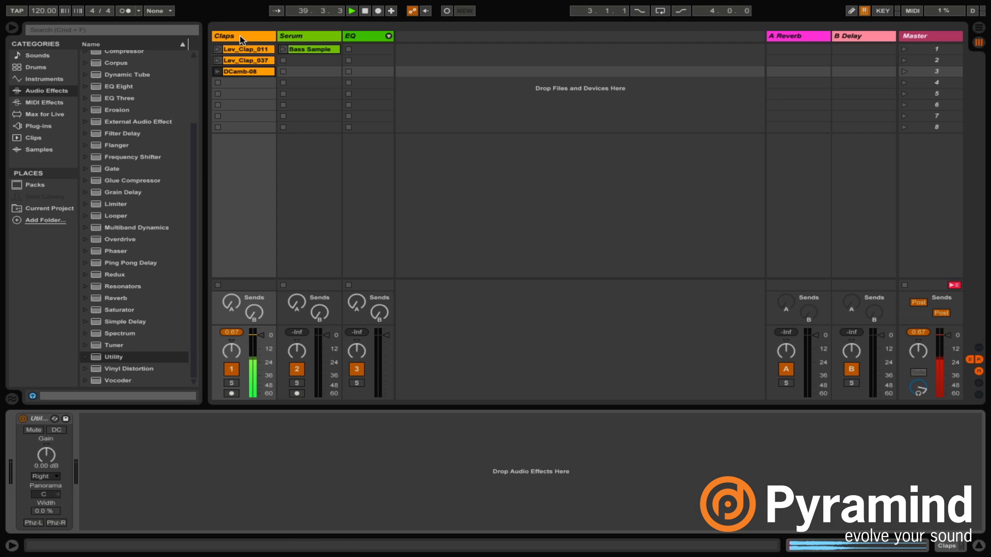
pyautogui.moveTo(269, 342); pyautogui.dragTo(268, 343)
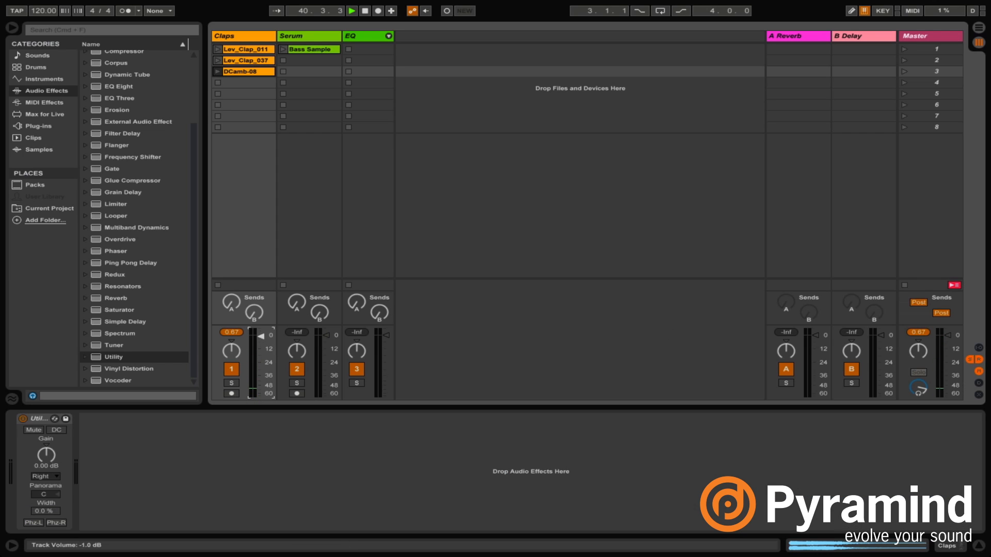
# - Audition DCamb-08 with the Claps Utility set to Left, and again with it set to Stereo at 0% width
pyautogui.click(57, 477)
pyautogui.click(44, 479)
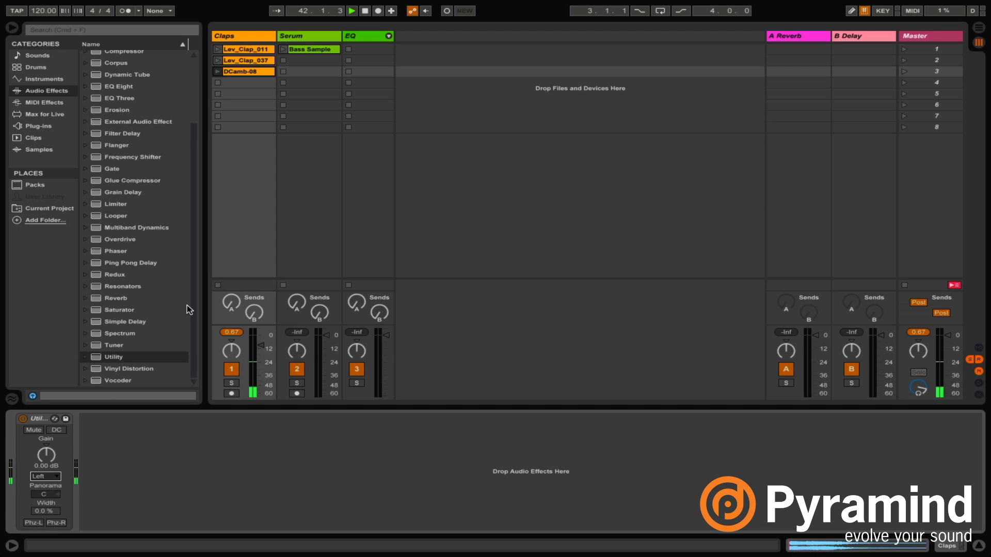
pyautogui.click(219, 72)
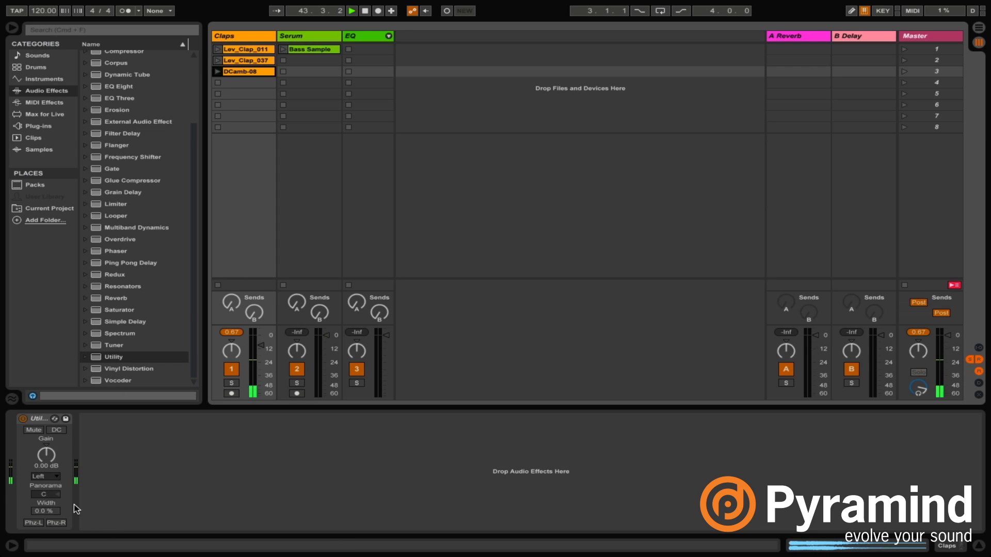
pyautogui.click(46, 476)
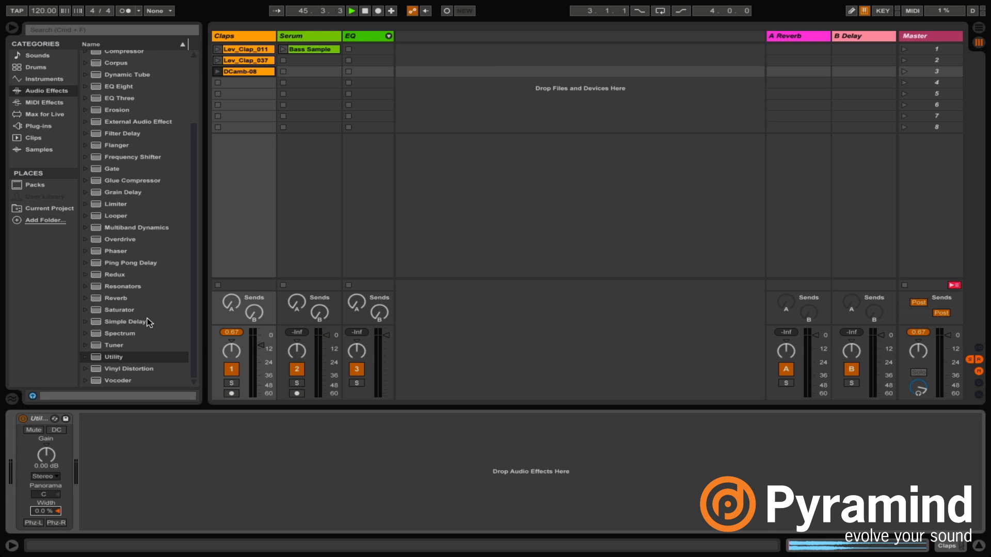
pyautogui.click(219, 72)
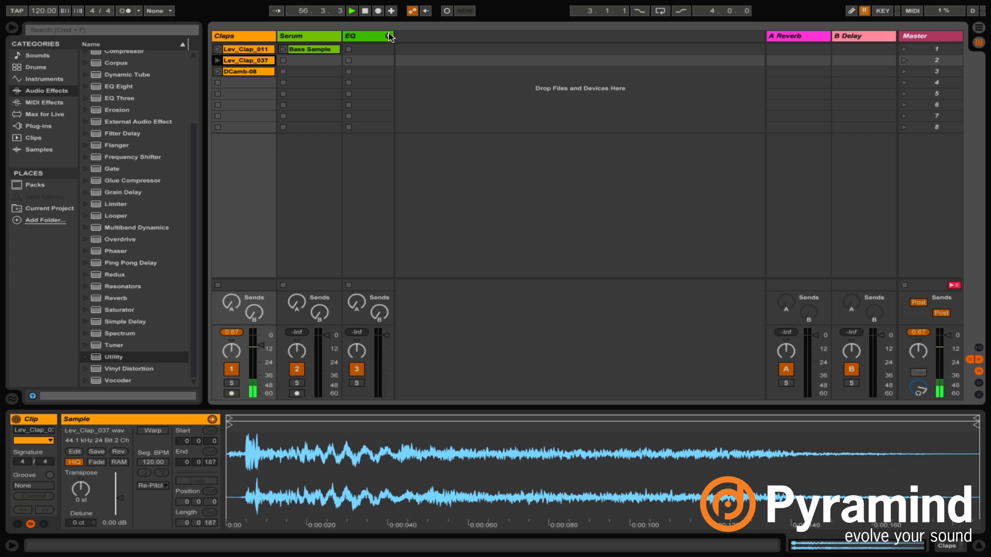
# - Unfold the EQ group and add a Utility before the Track Stereo Pan device on the track inside it
pyautogui.click(389, 35)
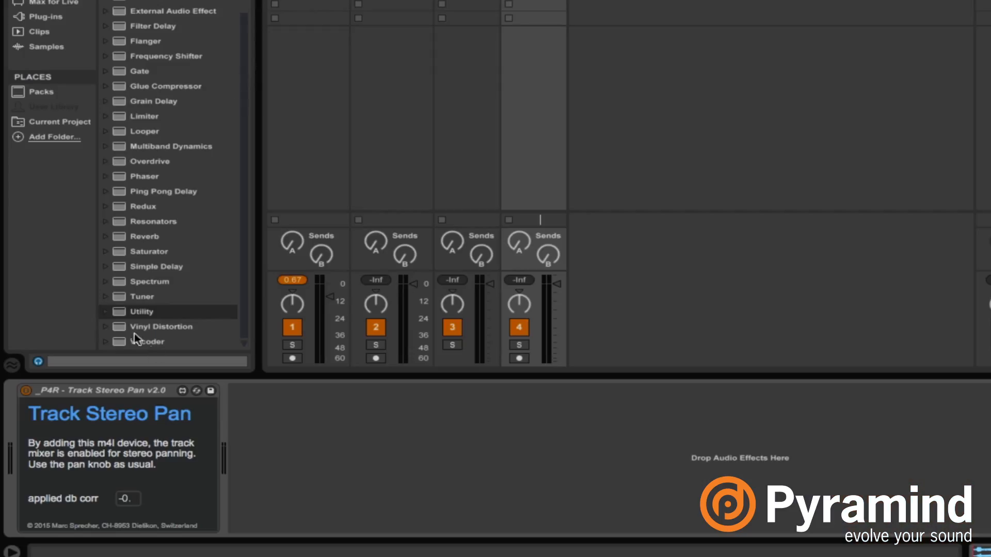
pyautogui.moveTo(115, 309); pyautogui.dragTo(42, 419)
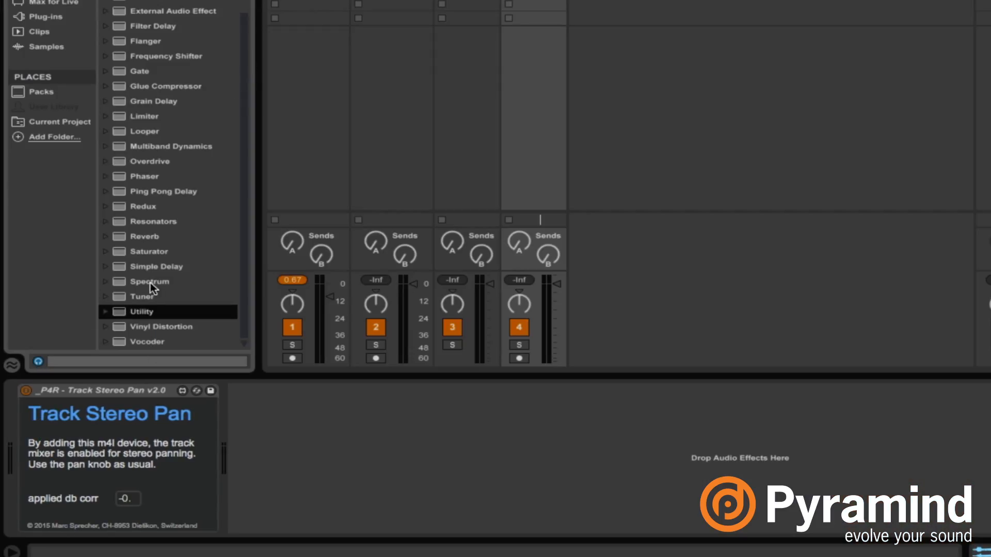
pyautogui.moveTo(126, 314); pyautogui.dragTo(48, 441)
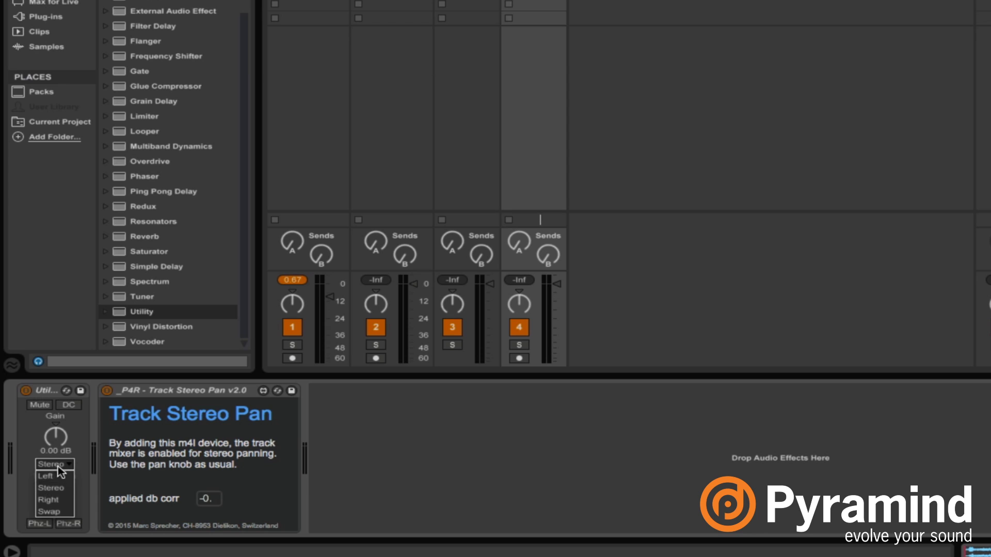